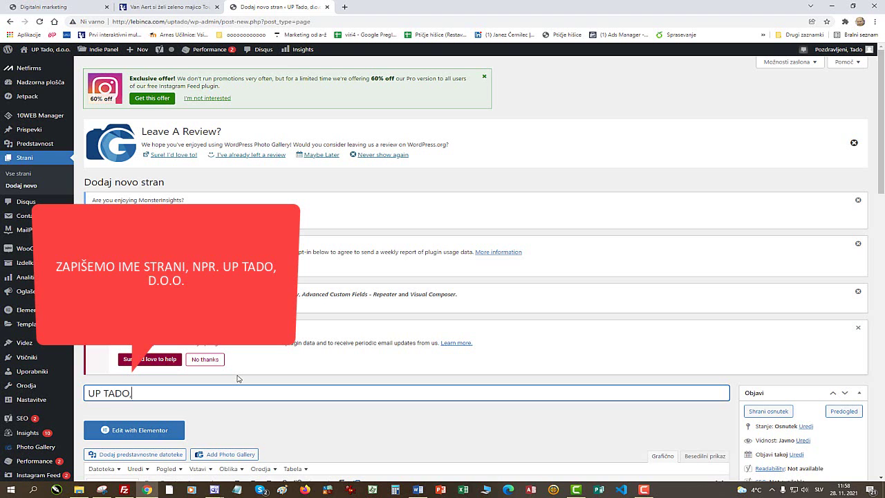
Complete the new page's title as "UP TADO, D.O.O." and open the page for editing with Elementor.
type("D.O.O.")
scroll(293, 386, "down", 3)
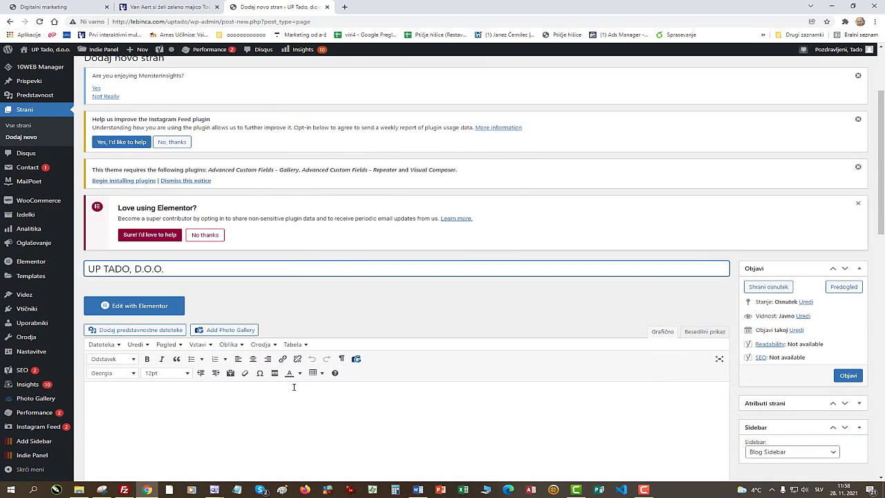
scroll(294, 387, "down", 2)
left_click(134, 180)
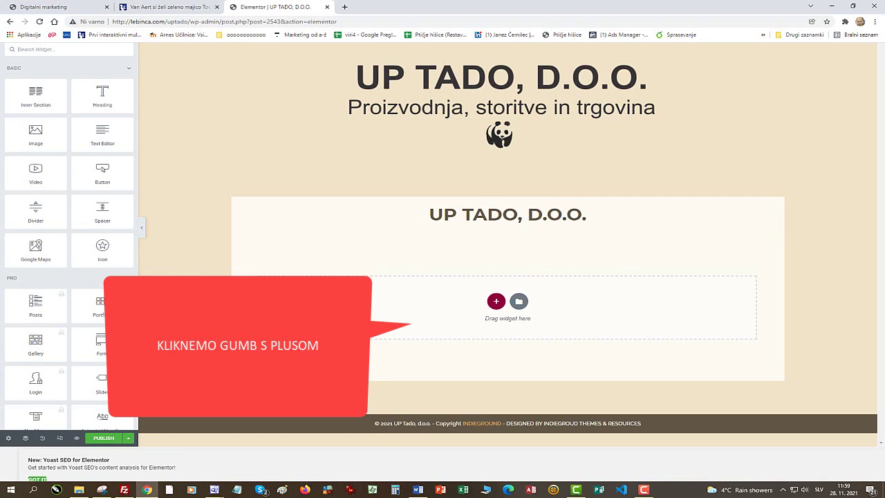
Add a single-column section below the page title and place a Text Editor widget in it.
left_click(496, 301)
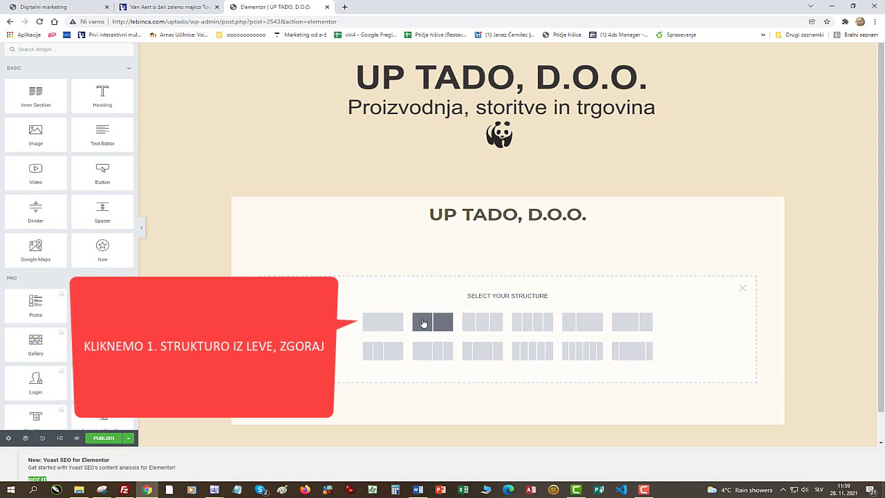
left_click(383, 329)
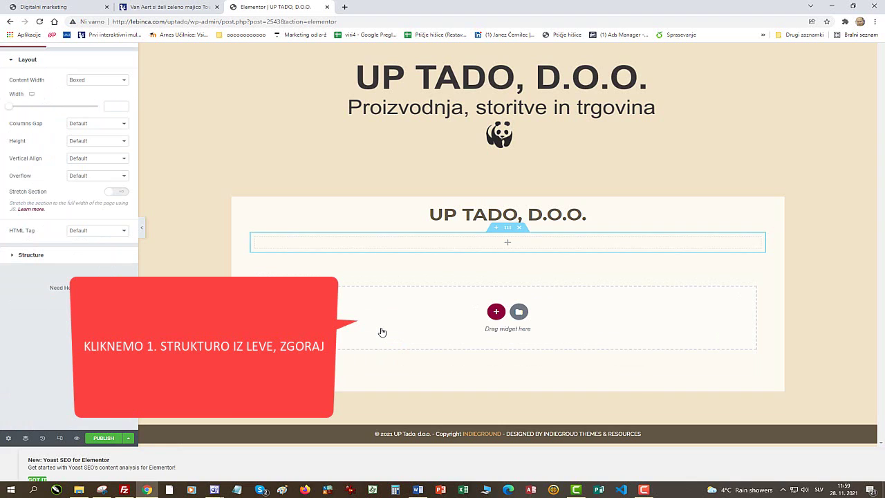
left_click(508, 244)
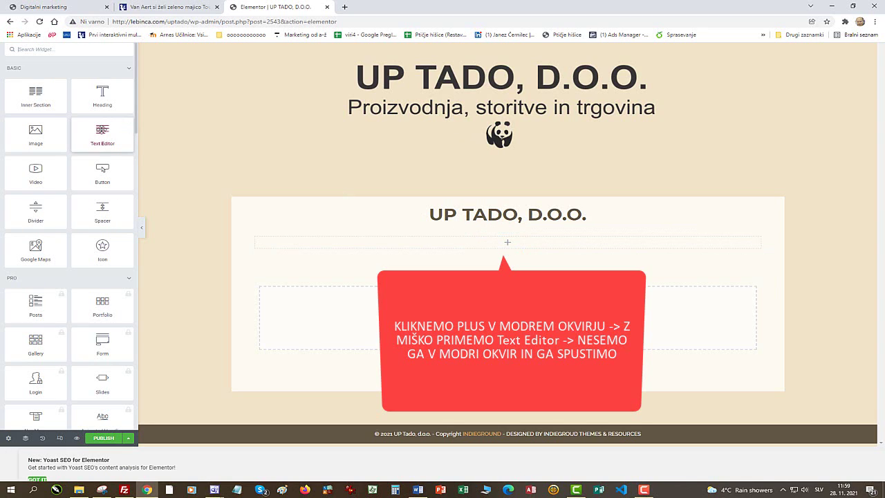
left_click_drag(102, 132, 498, 256)
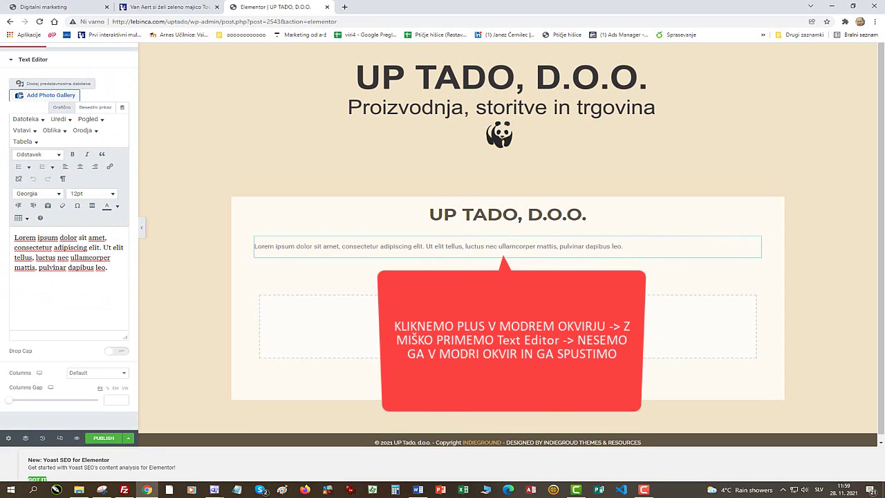
Replace the placeholder text in the Text Editor widget with "Kdo smo".
left_click_drag(109, 268, 14, 237)
key("BackSpace")
type("Kdo")
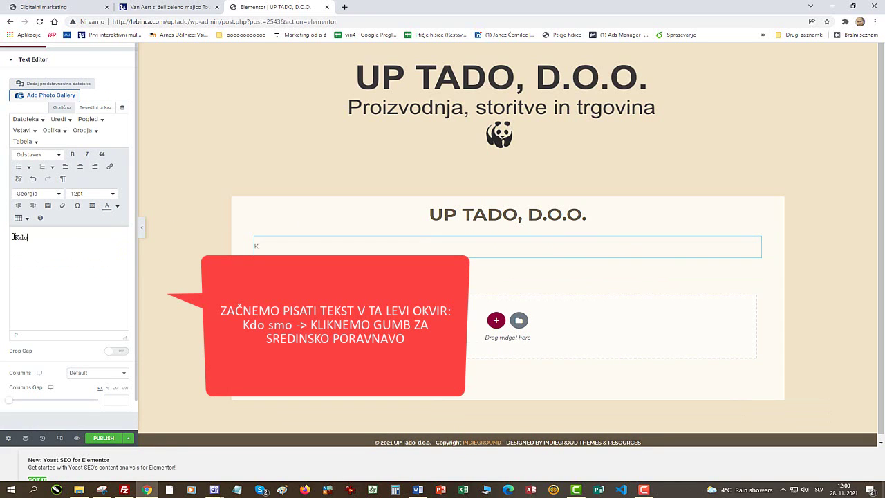
type(" smo")
Format the "Kdo smo" text as bold, centred and in the Naslov 1 heading style.
key("shift+Left")
key("shift+Left")
key("shift+Left")
key("shift+Left")
key("shift+Left")
key("shift+Left")
key("shift+Left")
left_click(72, 154)
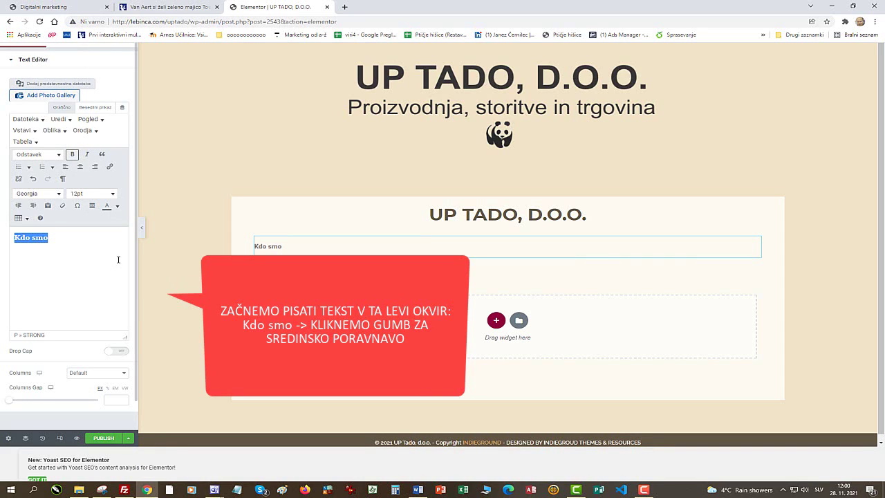
left_click(80, 166)
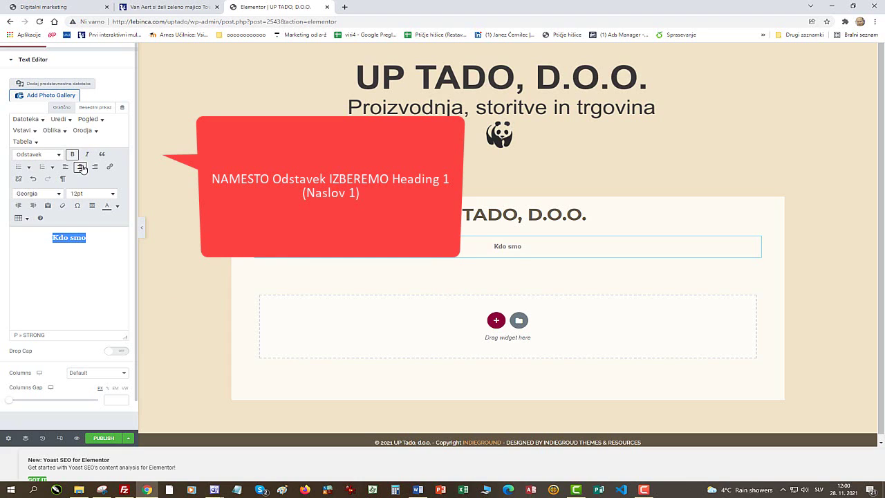
left_click(59, 154)
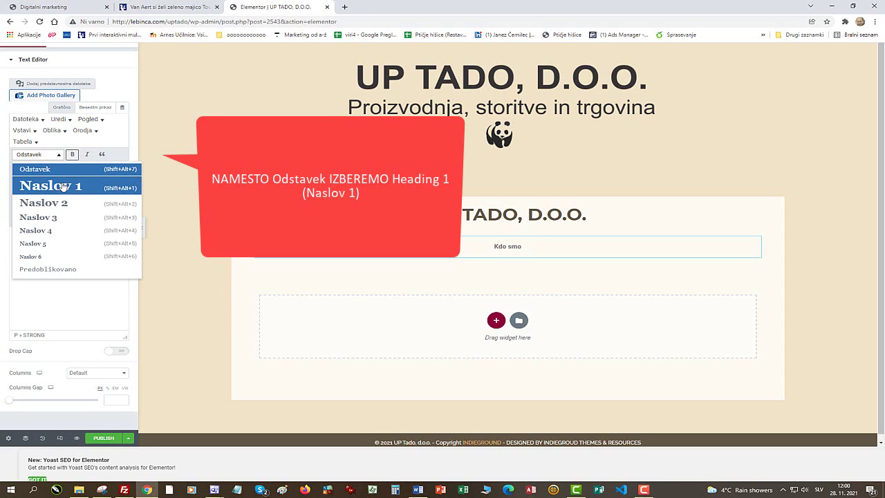
left_click(63, 185)
left_click(548, 246)
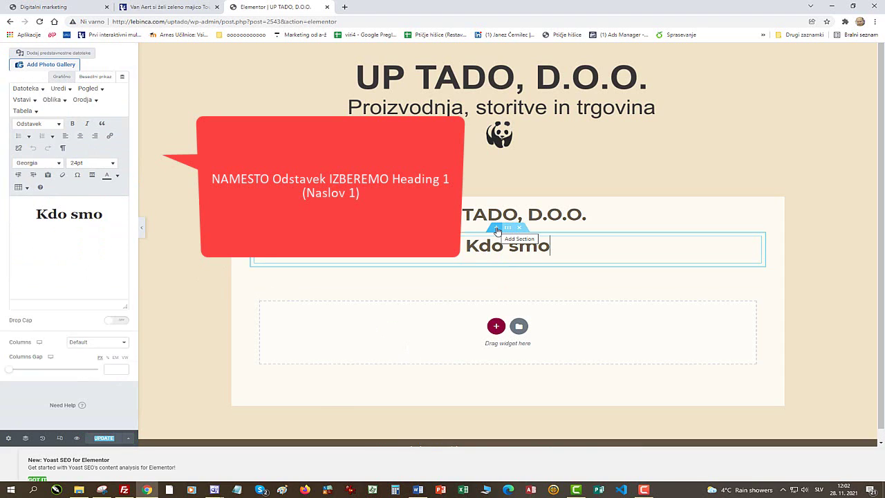
Insert a single-column section above the "Kdo smo" heading and place a Text Editor widget in it.
left_click(496, 229)
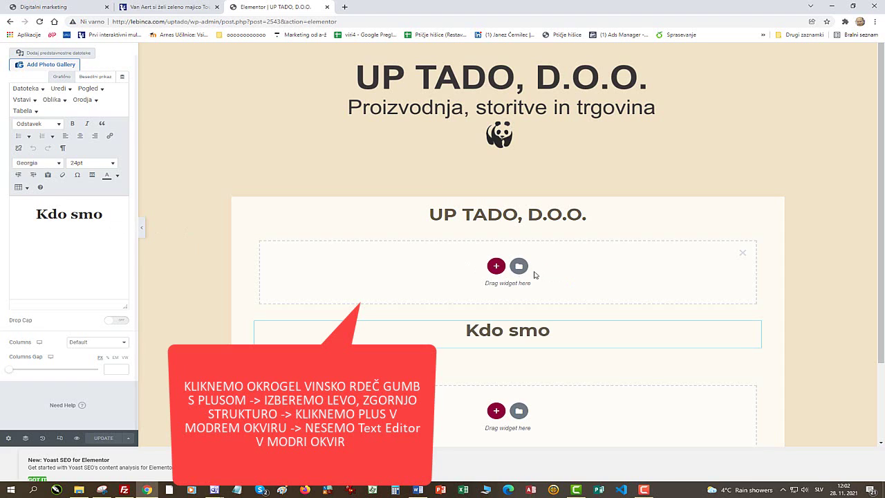
left_click(496, 266)
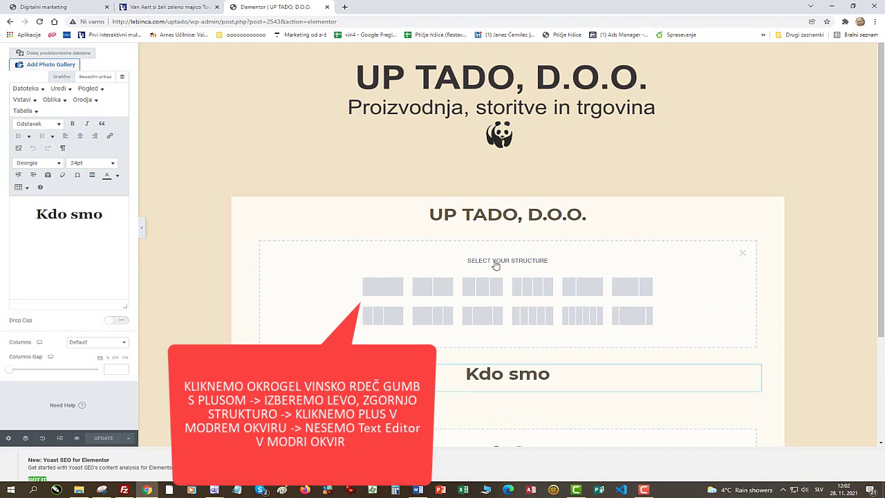
left_click(382, 286)
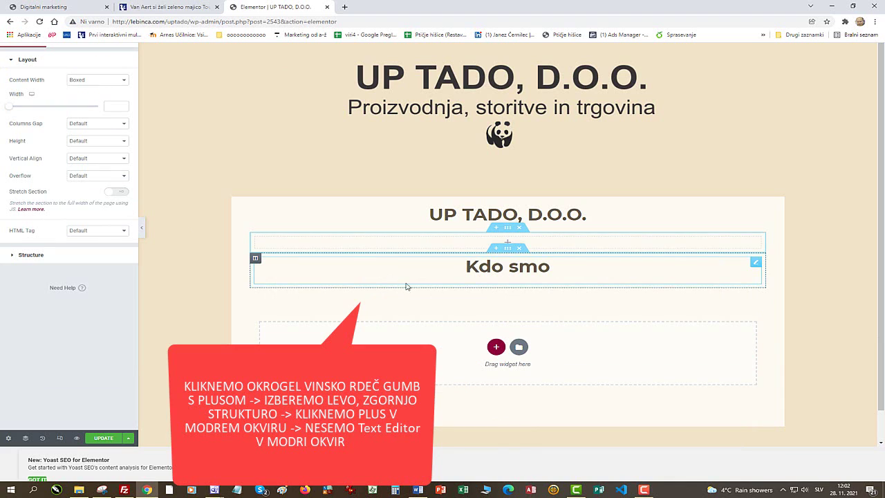
left_click(487, 241)
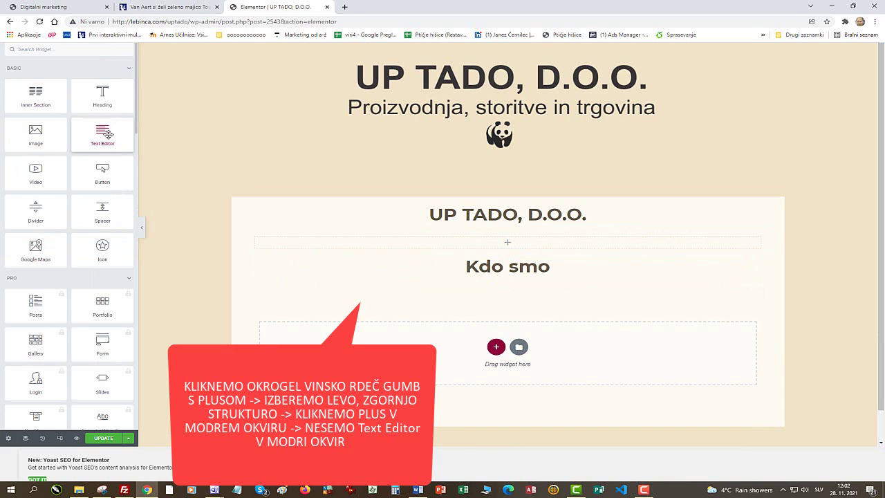
left_click_drag(108, 132, 474, 249)
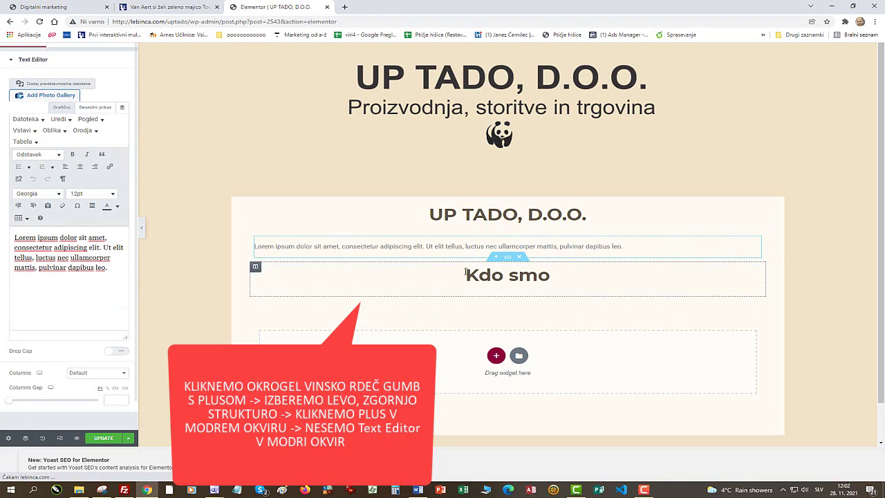
Replace the placeholder text with "UP Tado, d.o.o. kot virtualno (navidezno) podjetje deluje na Srednji ekonomski, storitveni in gradbeni šoli, ŠC Kranj, v šolskem letu 2021/22.".
key("ctrl+a")
type("UP")
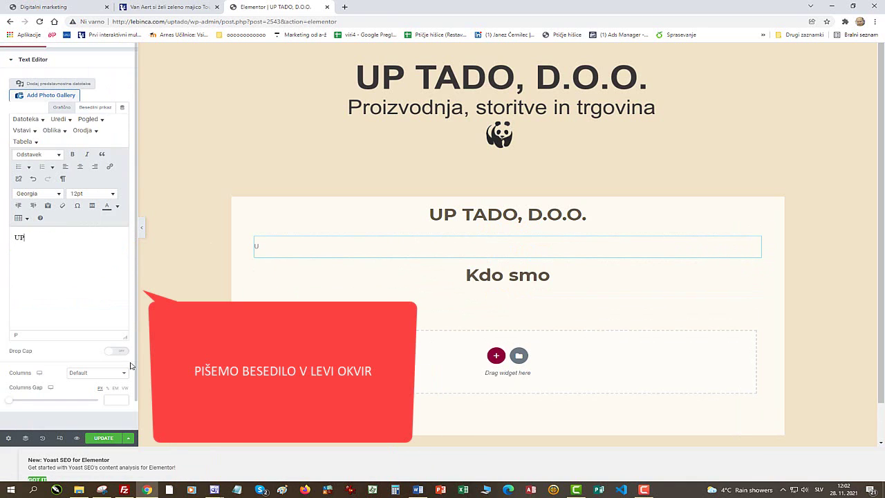
type(" Tado, d.o.o. kot virtualno (")
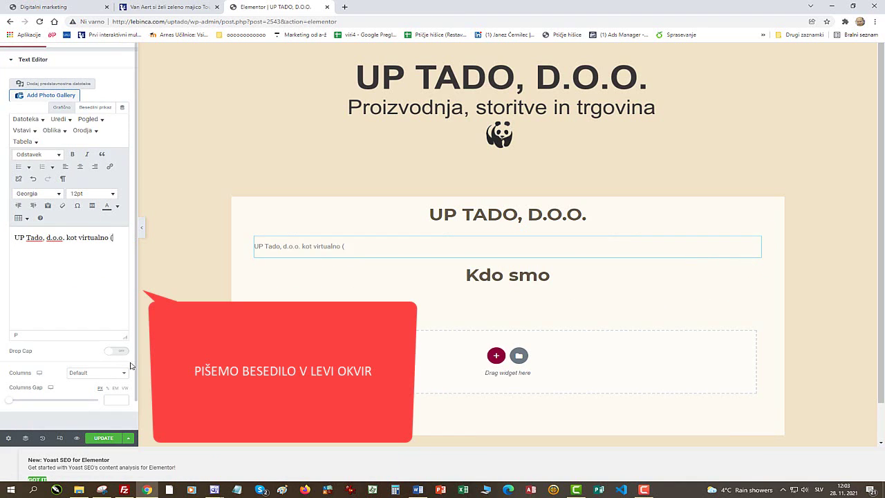
type("navidezno) podjetje deluje na Srednji ")
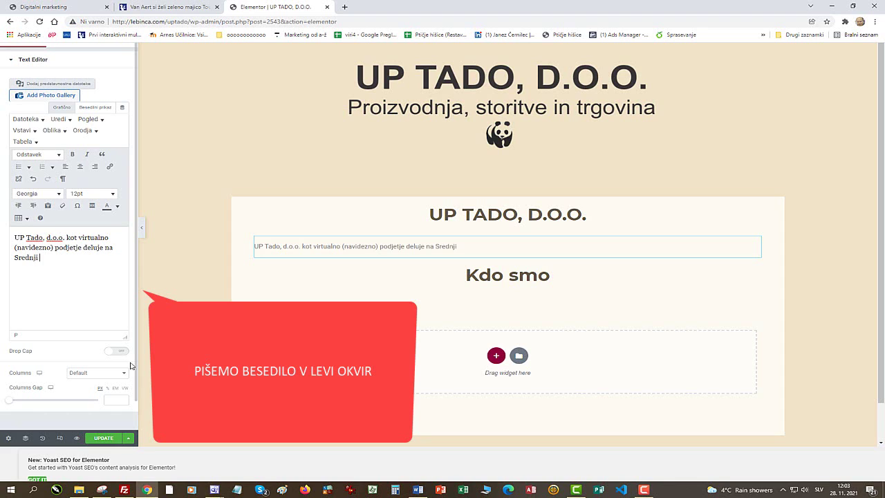
type("ekonomski, storitveni in gradbeni šoli. ŠC Kran")
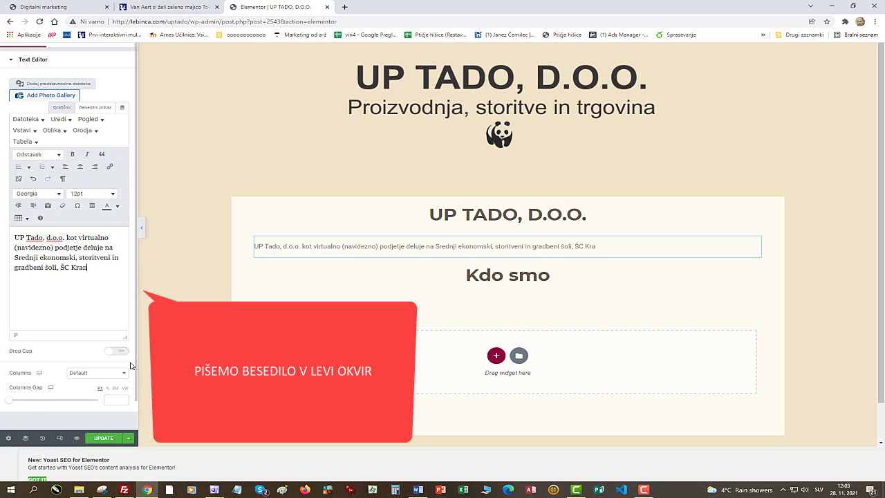
type("j, v šolskem letu 2021/22.")
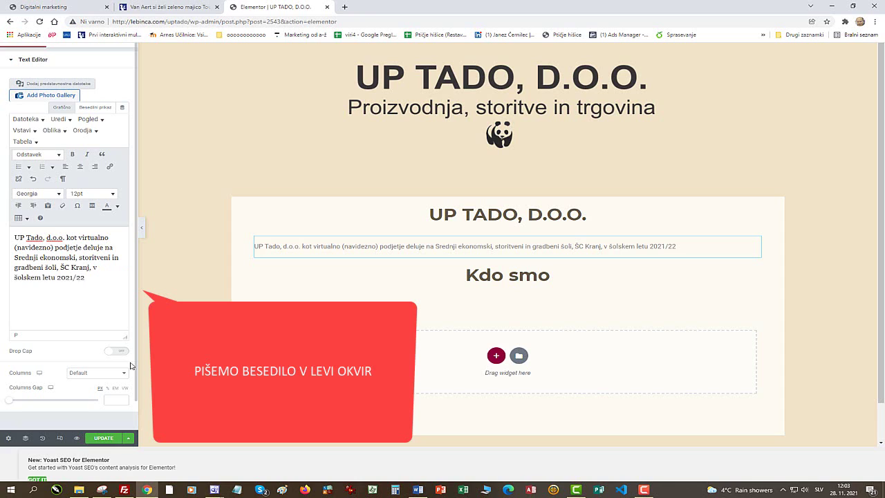
Add the paragraph "Ukvarja se s trgovino na debelo in drobno (piškoti, čokolada, pisarniške mize in stoli, mobilni telefoni), storitvami (tovorni prevoz) in proizvodnjo (gotove jedi, sokovi).".
key("Return")
type("Ukvarja se s trgovino na debelo in drobn")
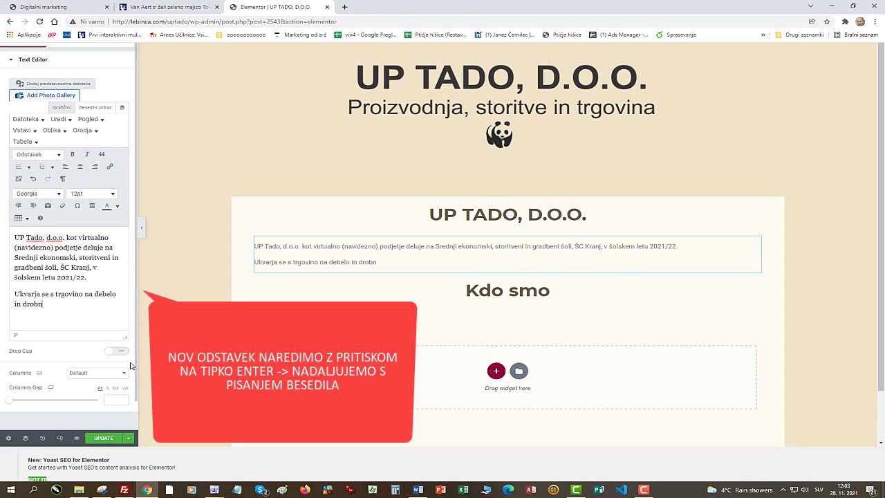
type("o (piškoti, čokolada, pisarniške mize in ")
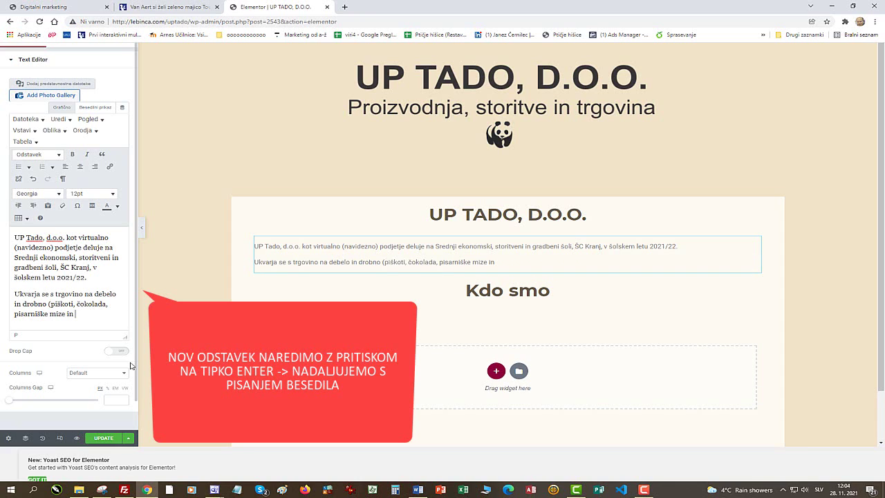
type("stoli, mobilni telefoni), storitvami")
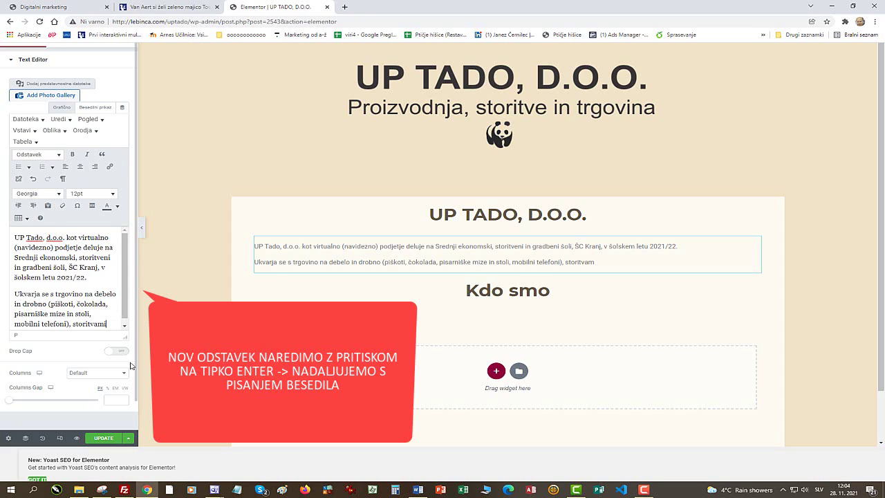
type(" (tovorni prevoz) in proizvodnjo (gotove jedi, sokovi).")
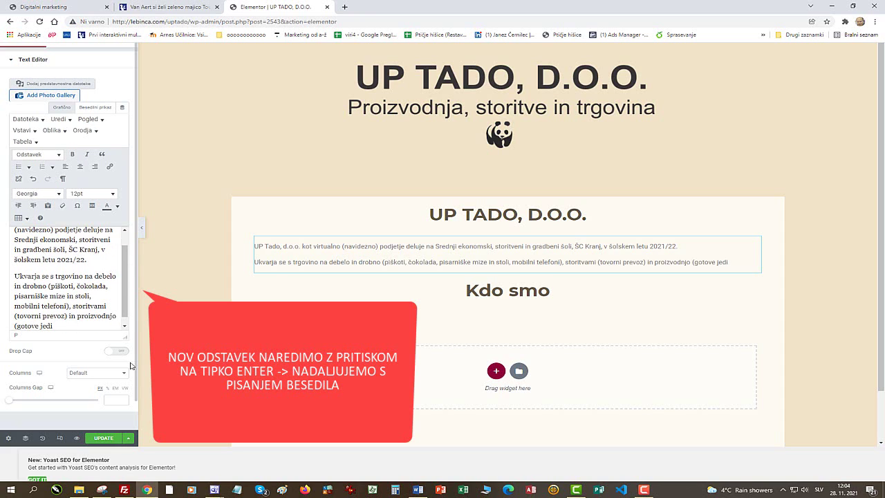
Add the paragraphs "Katalogi:" and "Mila, brisače, zaščitne maske, 2. FB | DOCX | PDF |" to the end of the text.
key("Return")
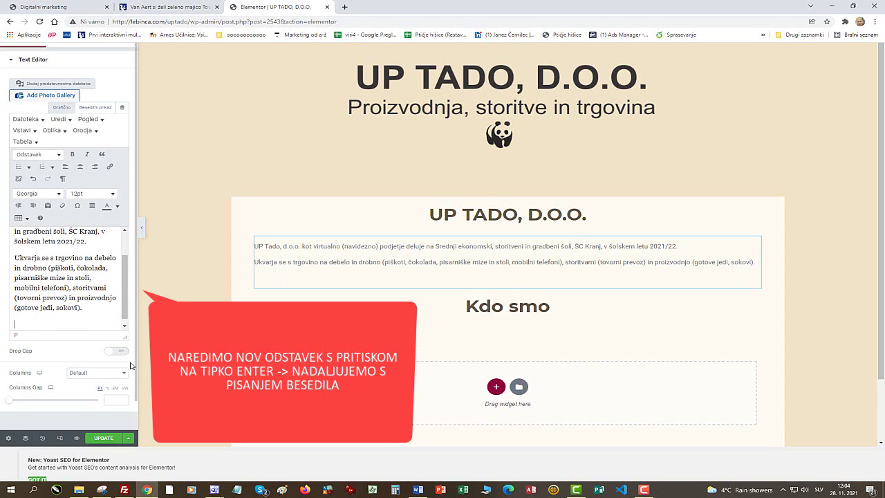
type("Katalogi:")
key("Return")
type("Mila,")
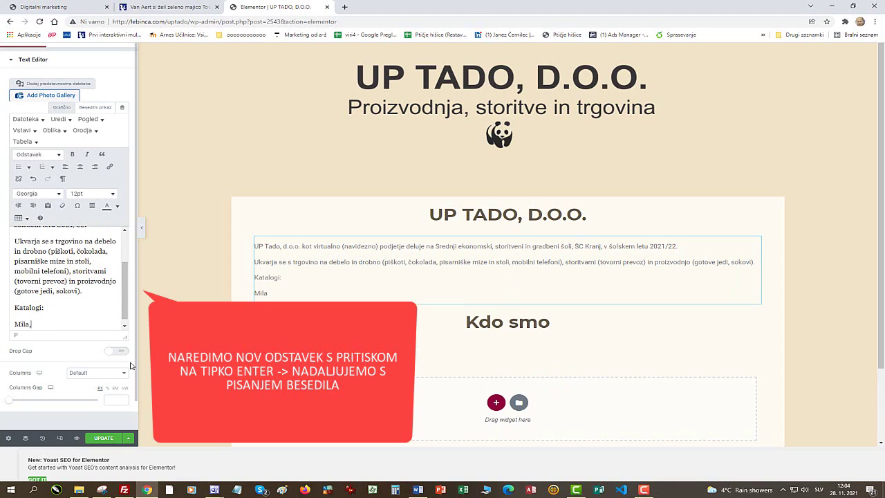
type(" bri")
key("BackSpace")
type("risače, zaščitne ")
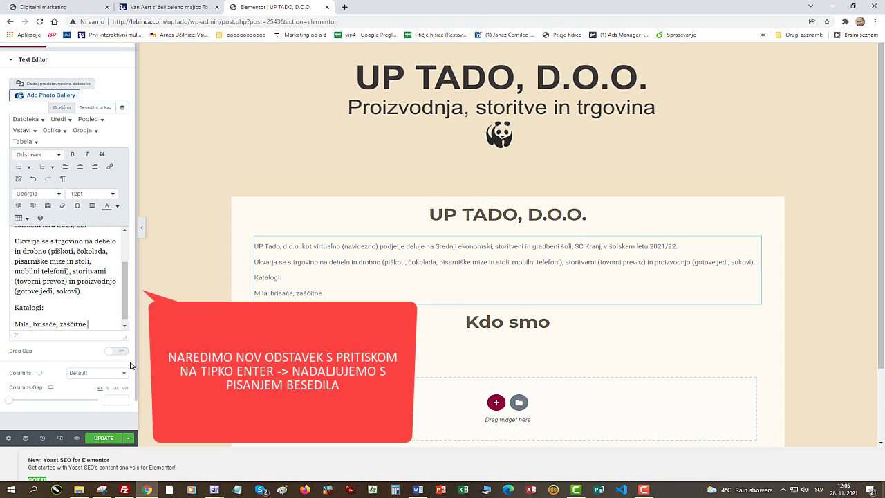
type("maske, 2. FB |DO")
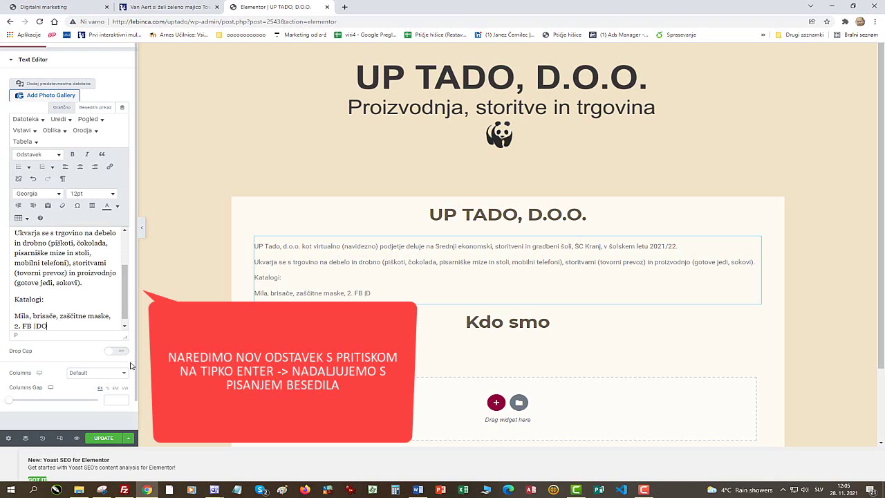
type("CX")
key("Left")
key("Left")
key("Left")
key("Left")
Centre all four paragraphs of the company description, from the introduction to the catalogue line.
scroll(15, 237, "up", 3)
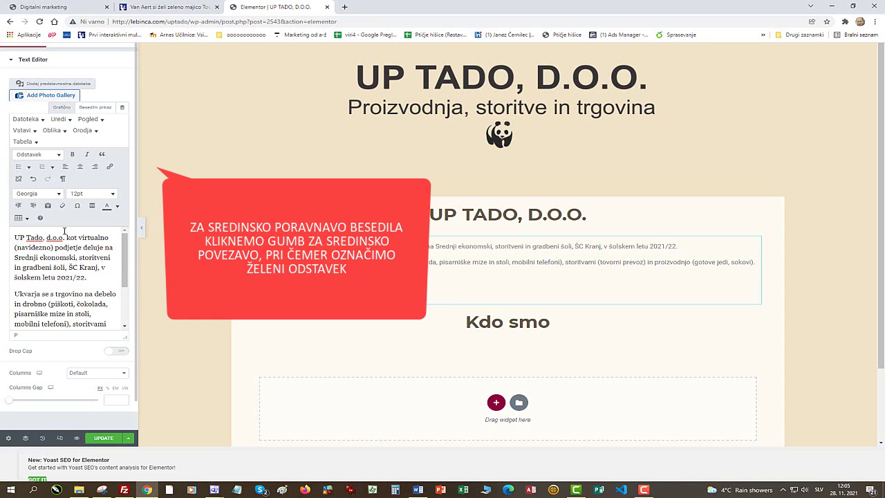
left_click(80, 167)
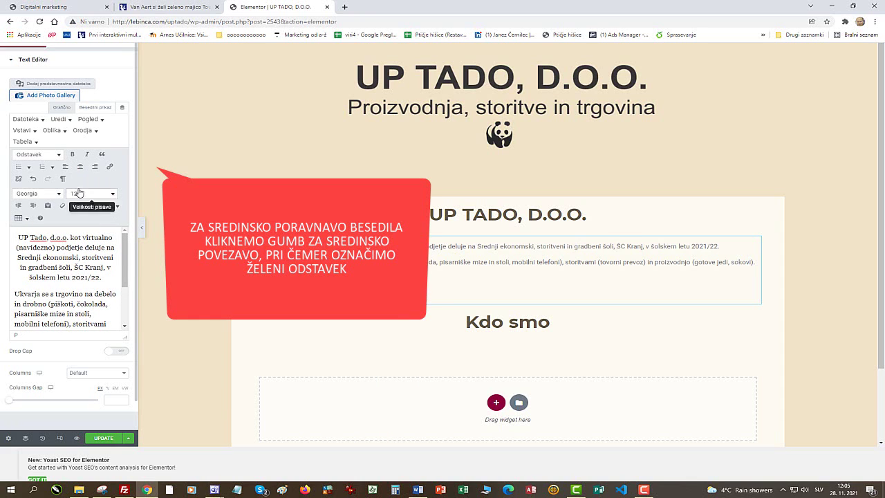
left_click(80, 167)
left_click_drag(125, 266, 125, 309)
left_click(32, 292)
left_click(80, 166)
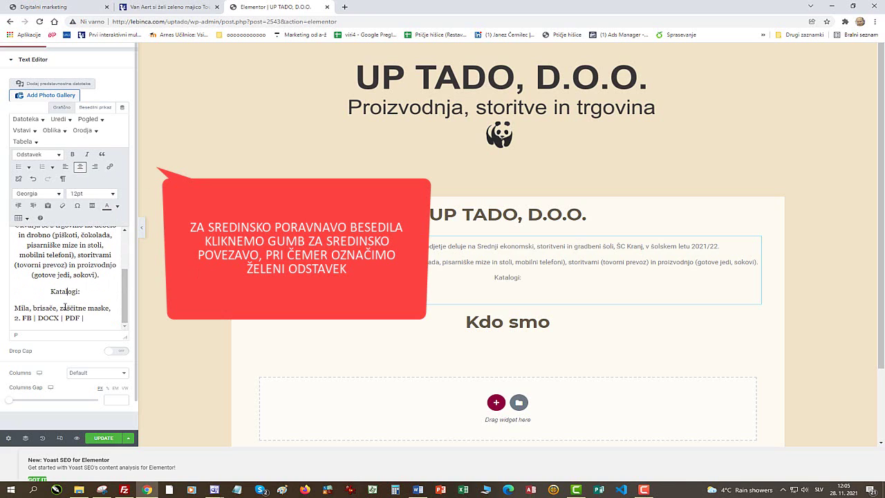
left_click(65, 307)
left_click(80, 167)
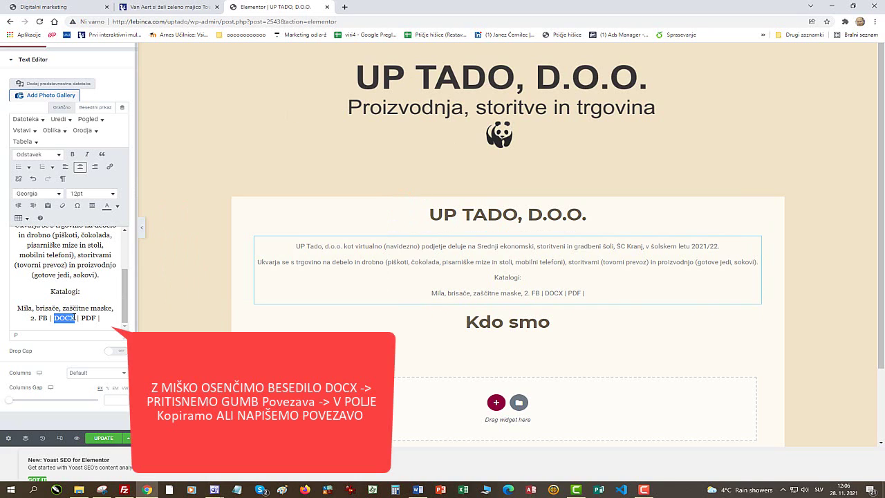
key("ctrl+k")
type("https://lebinca.com/")
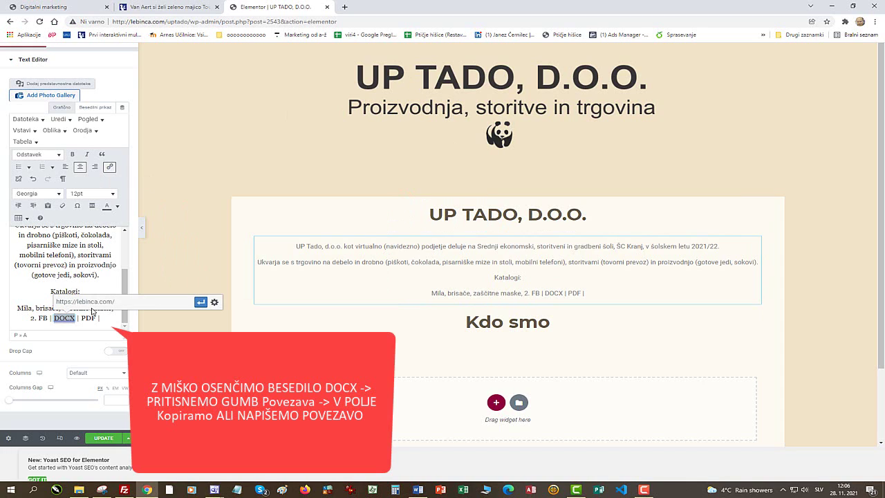
type("uptado/wp-content/uploads")
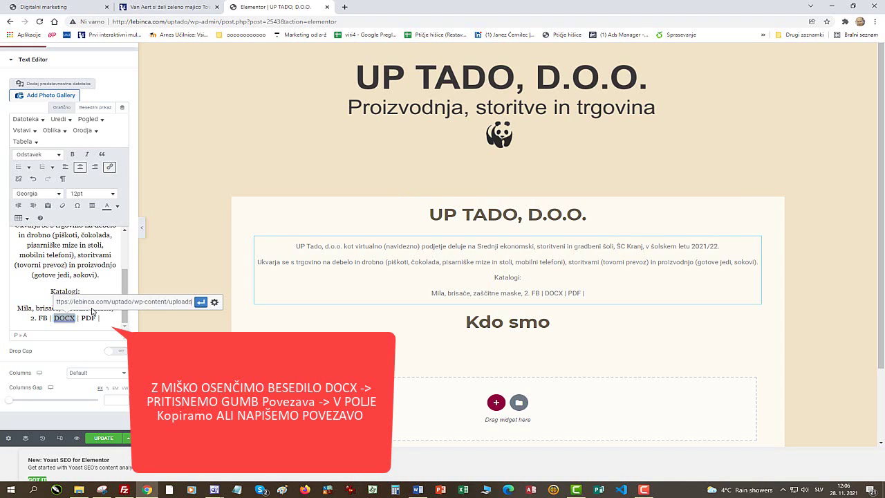
type("/2021/11/katalog")
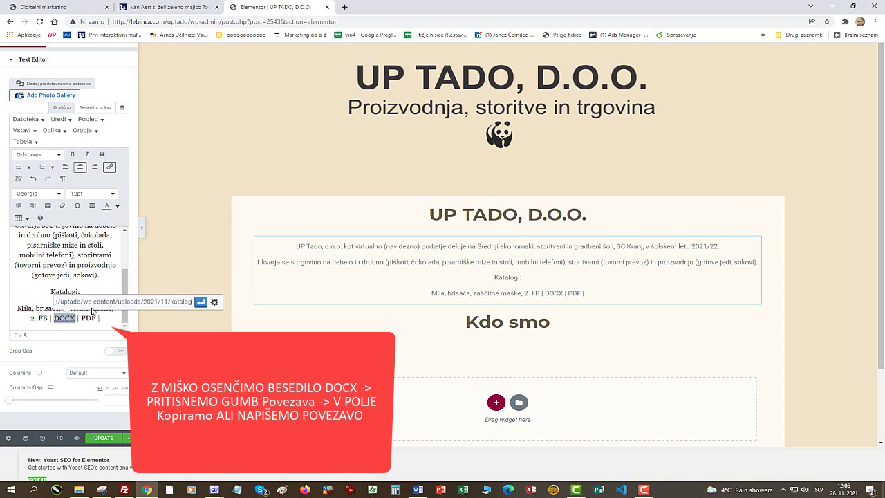
type("-tado-brisace-21-22.docx")
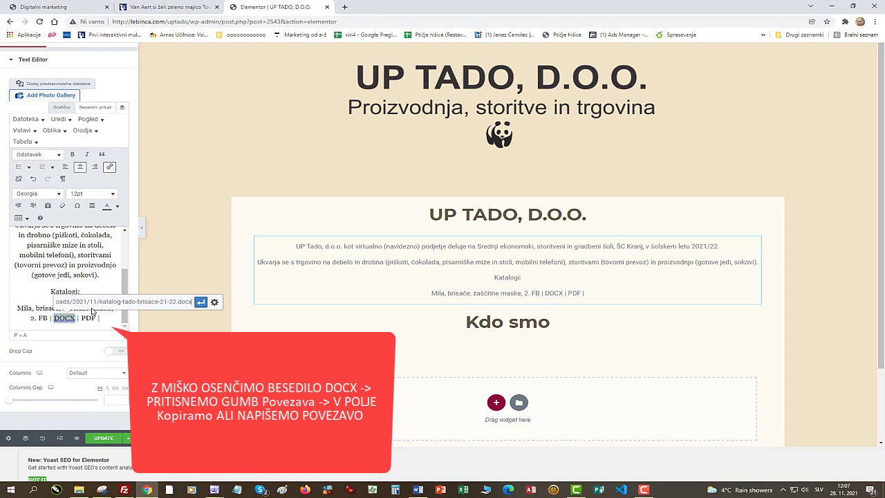
left_click(202, 302)
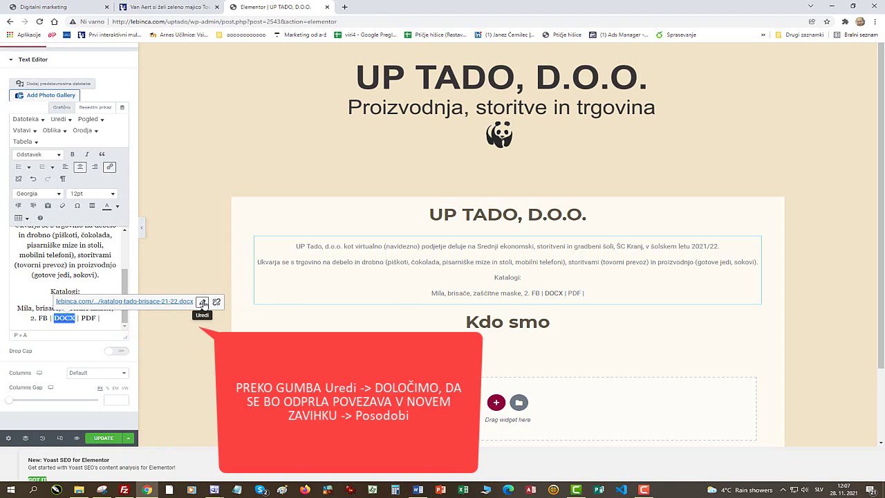
Set the DOCX link to open in a new tab and update the link.
left_click(205, 304)
left_click(213, 302)
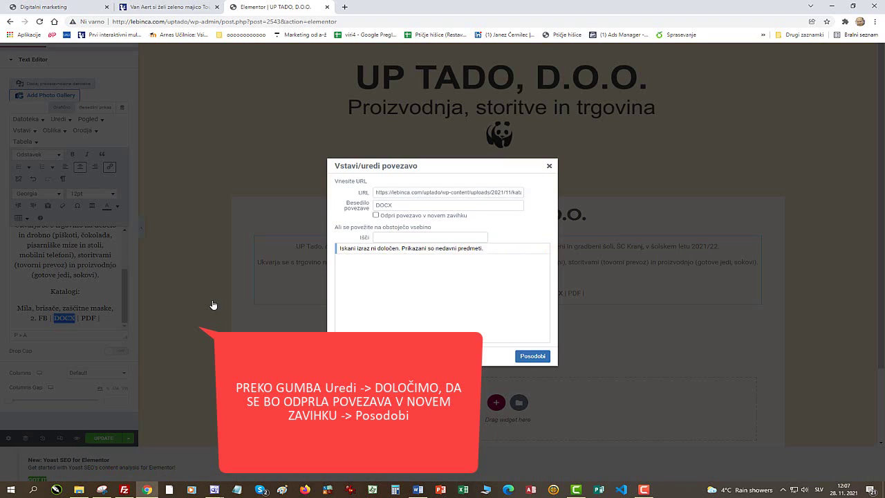
left_click(375, 215)
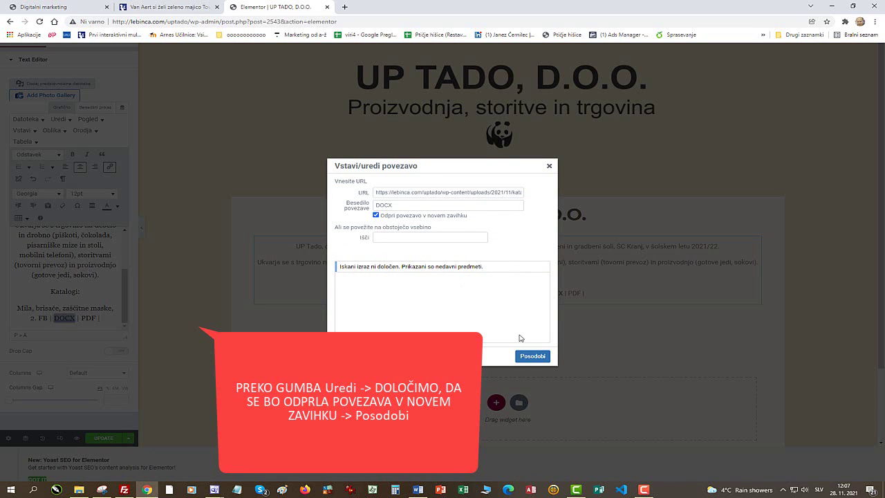
left_click(532, 357)
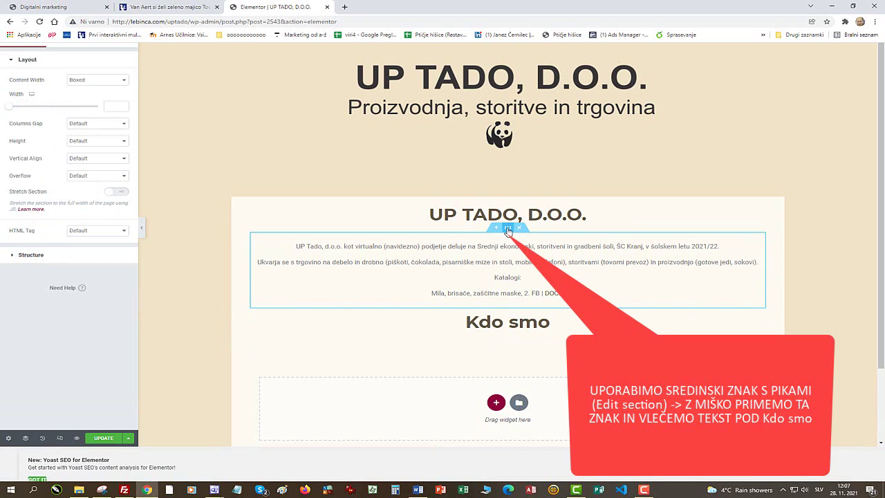
Move the company description section below the "Kdo smo" heading and add a single-column section with an Image widget under it.
left_click_drag(508, 228, 490, 335)
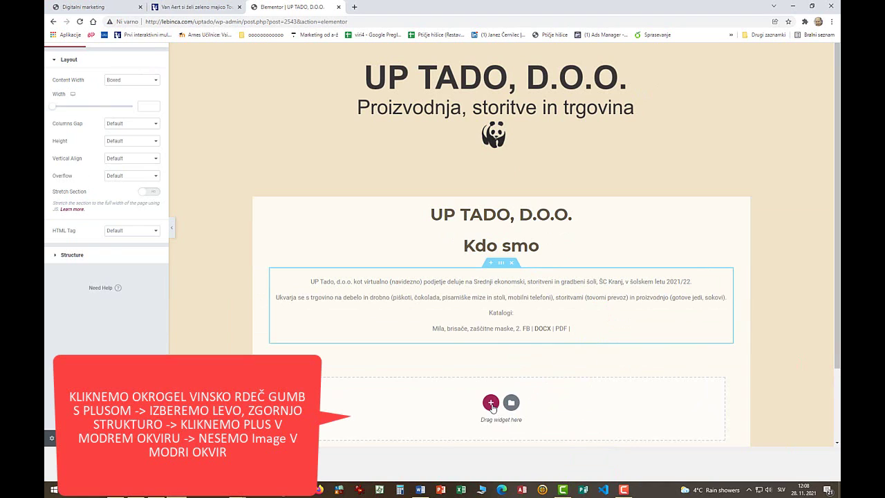
left_click(496, 402)
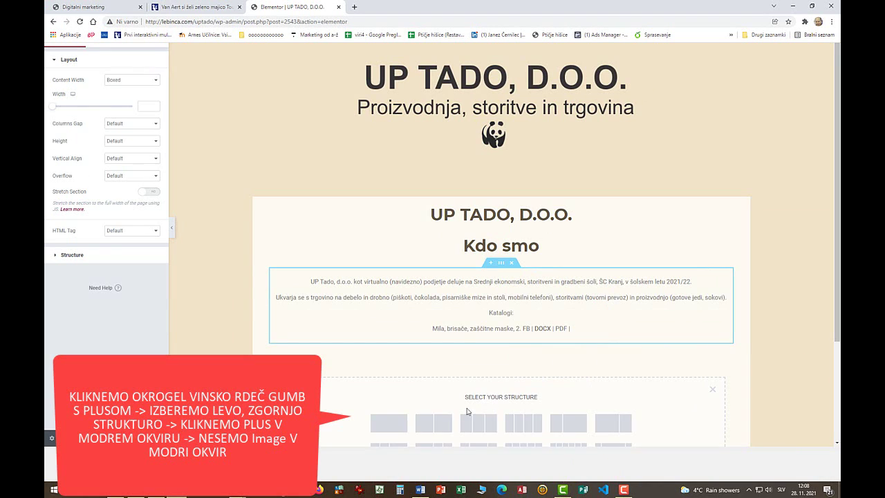
left_click(394, 422)
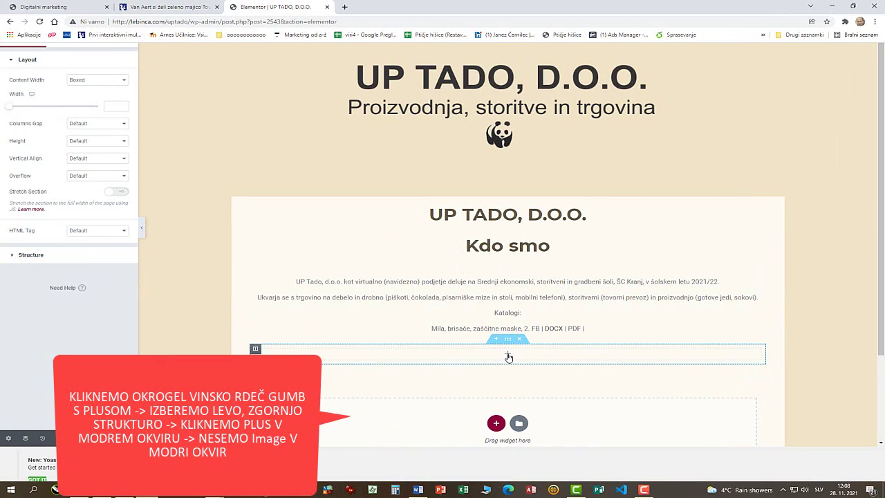
left_click(508, 357)
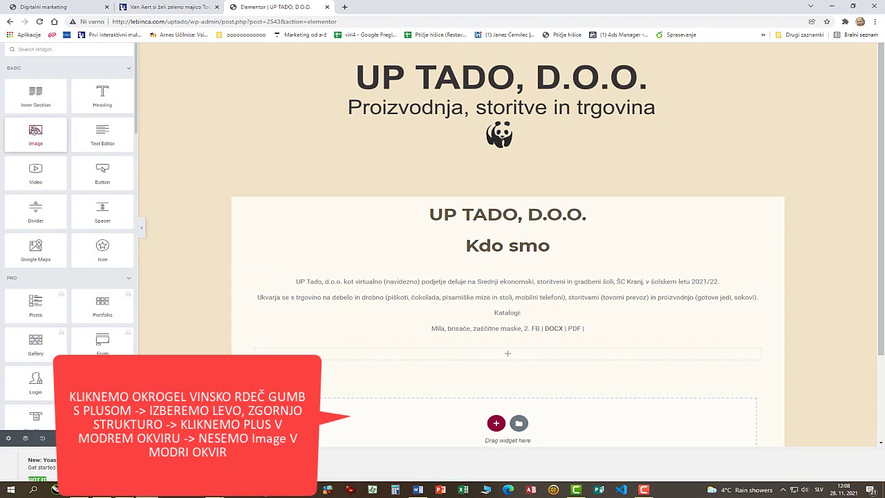
left_click_drag(34, 130, 461, 360)
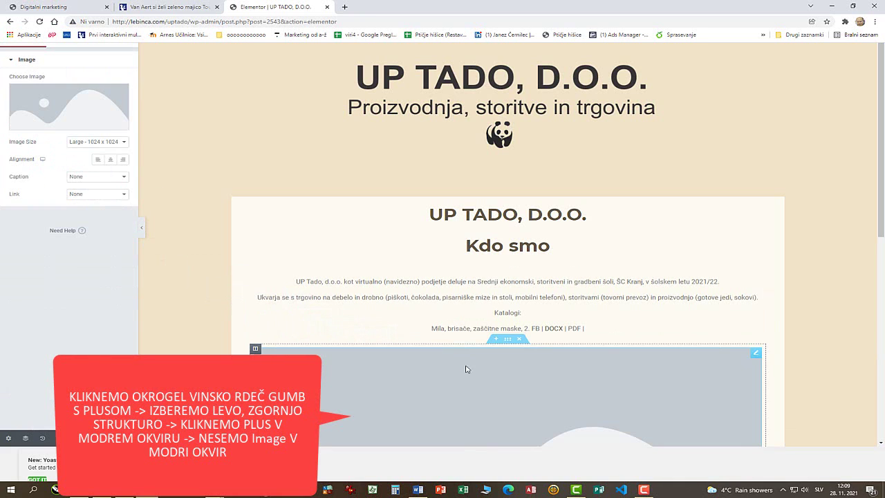
scroll(631, 395, "down", 1)
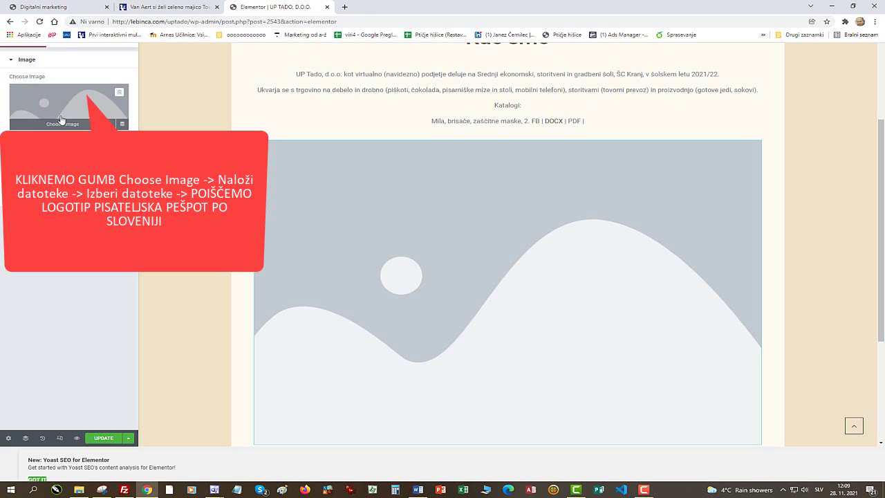
Upload logo_pisateljska_20_5_21_srednji from the Slike folder to the media library for the new Image widget.
left_click(65, 127)
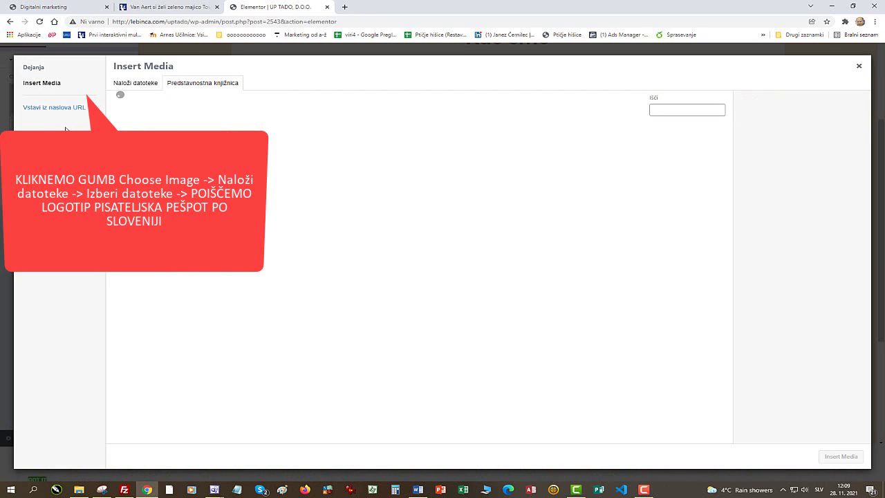
left_click(136, 84)
left_click(467, 240)
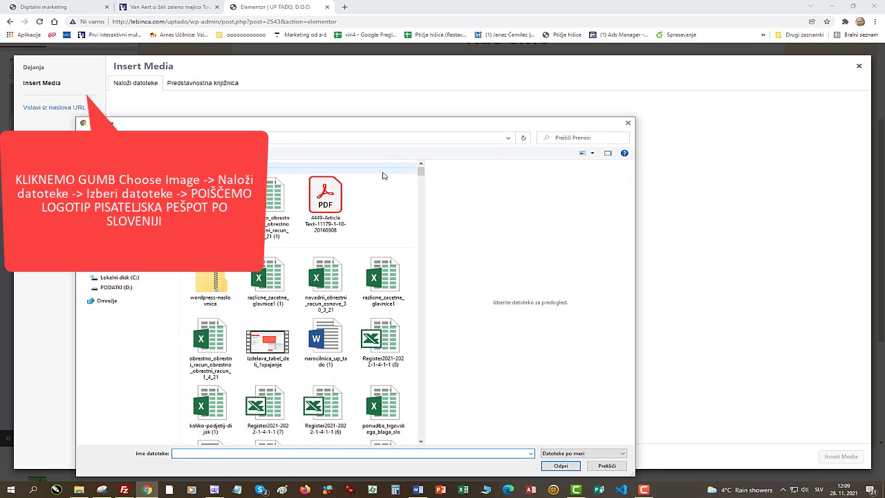
left_click(106, 257)
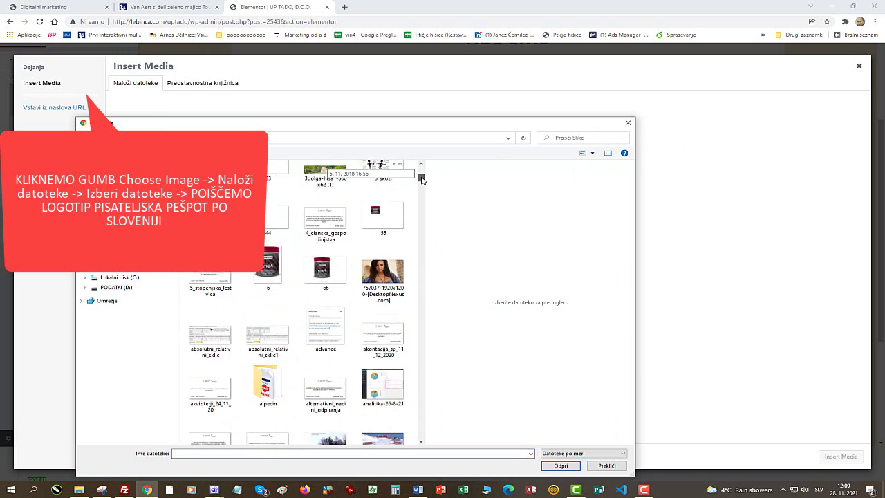
scroll(298, 304, "down", 5)
left_click(277, 309)
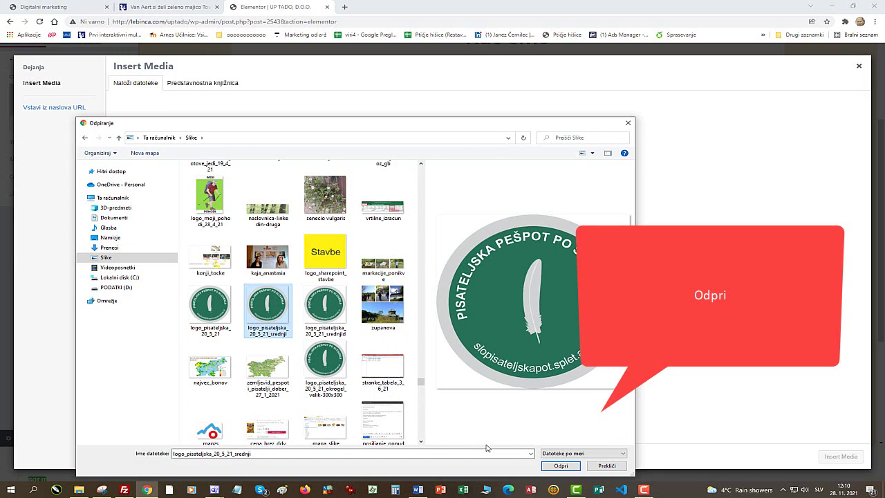
left_click(558, 465)
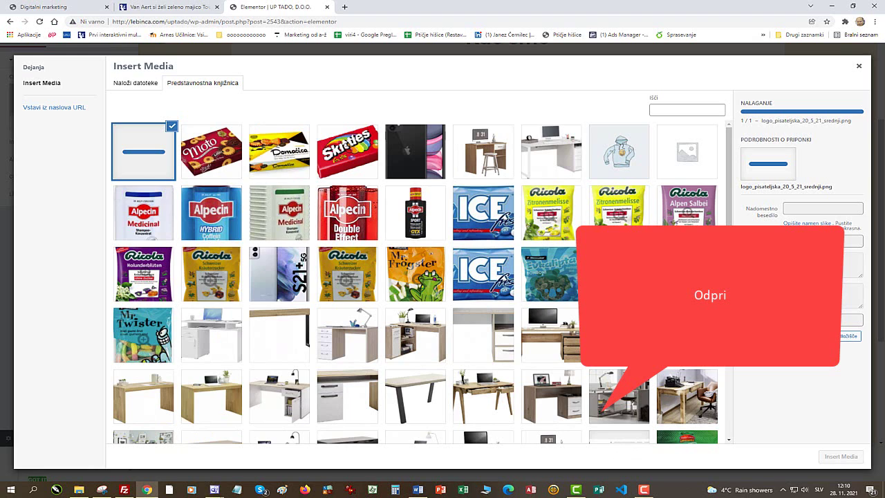
Give the uploaded logo the caption "Logo Pisateljska pešpot po Sloveniji" and insert it into the page.
left_click(823, 265)
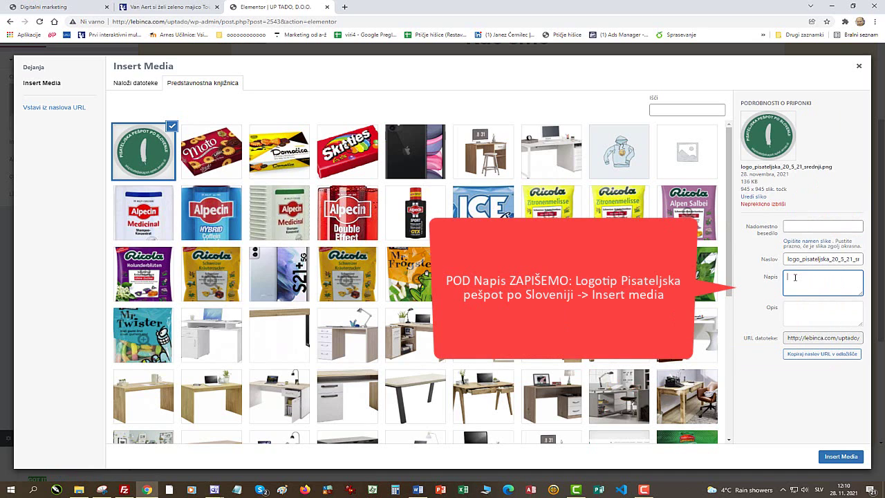
type("L")
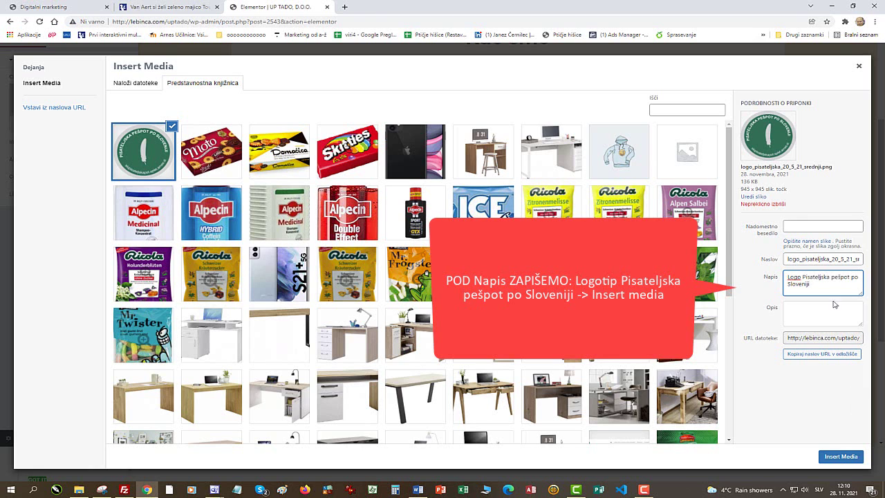
left_click(841, 456)
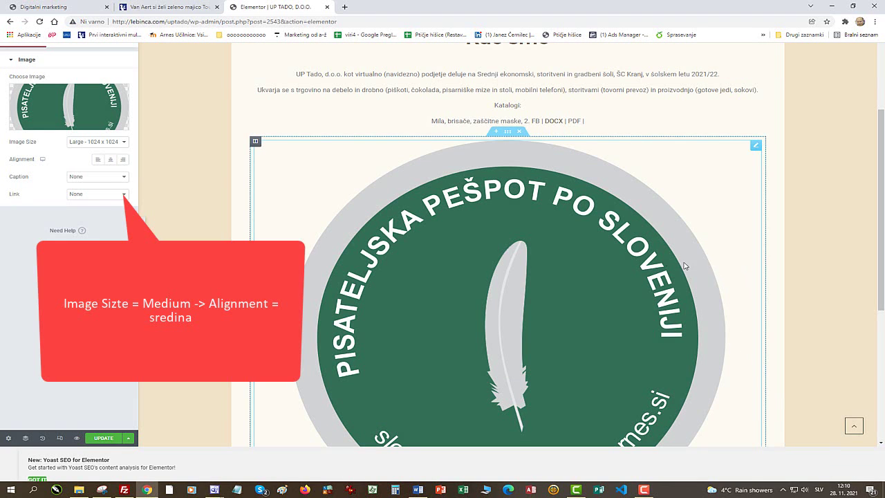
Set the logo's image size to Medium - 300 x 300 and its alignment to centre.
left_click(124, 142)
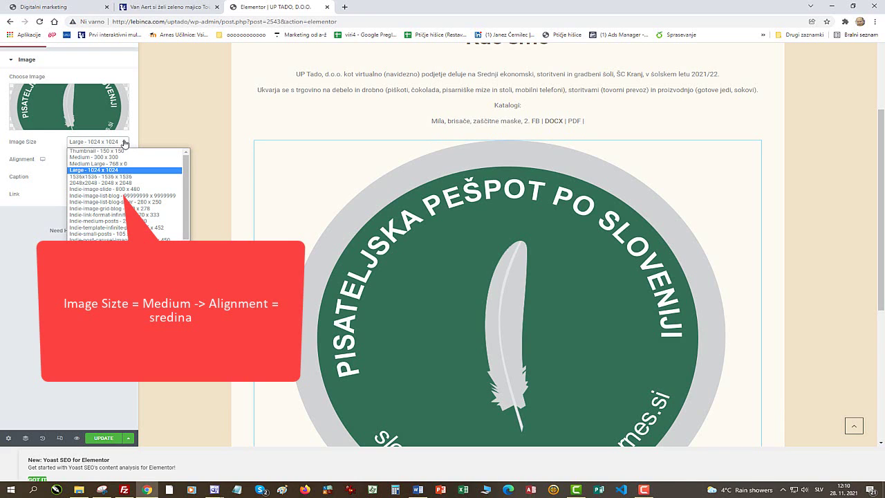
left_click(109, 157)
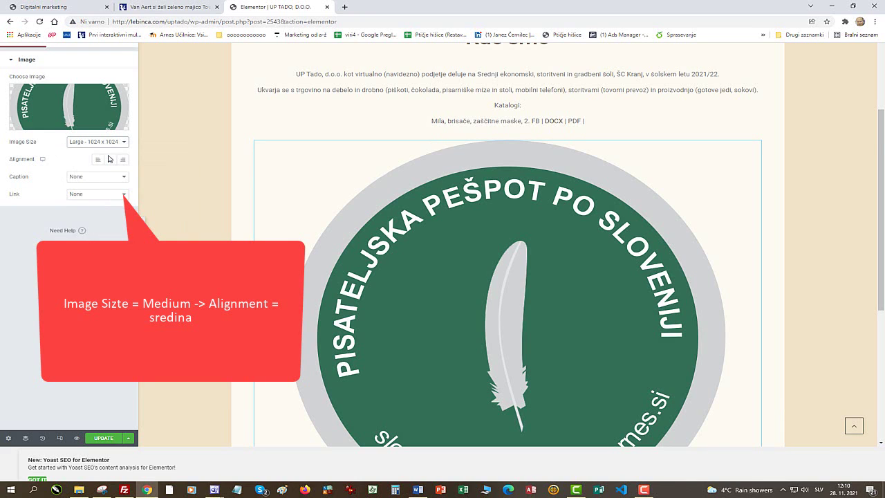
left_click(109, 158)
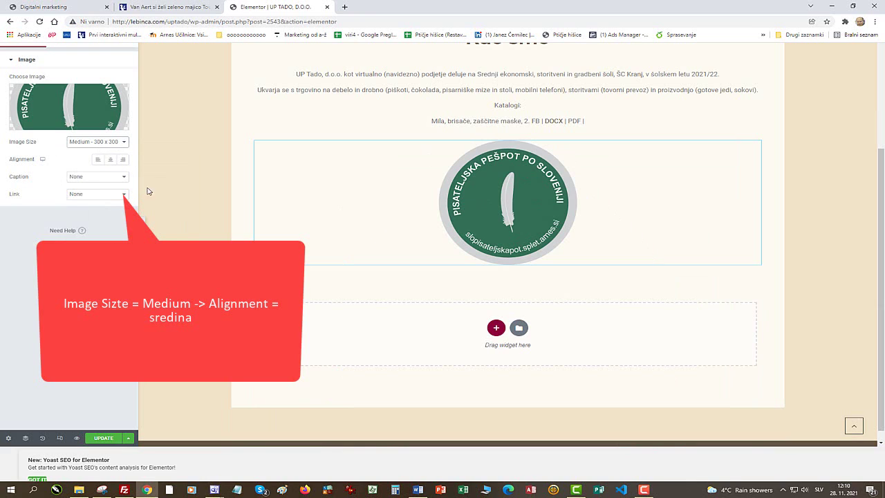
left_click(112, 161)
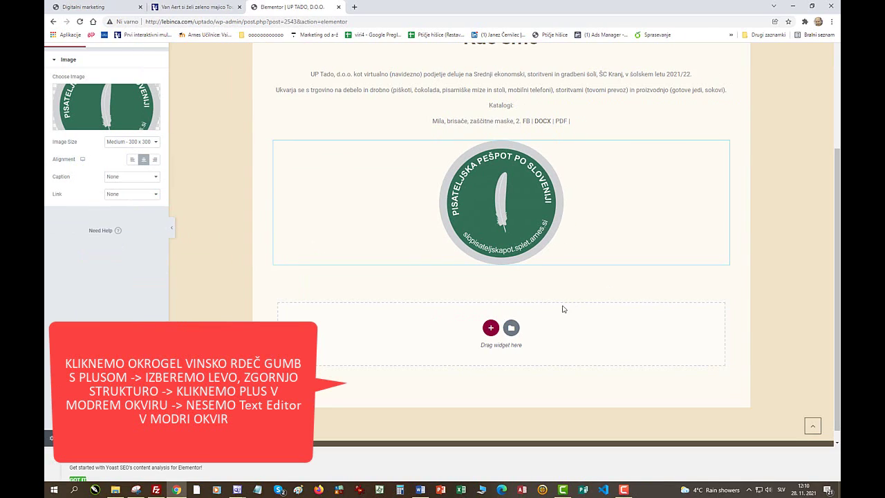
Add two single-column sections below the logo and place a Text Editor widget in a separate section beneath them.
left_click(490, 328)
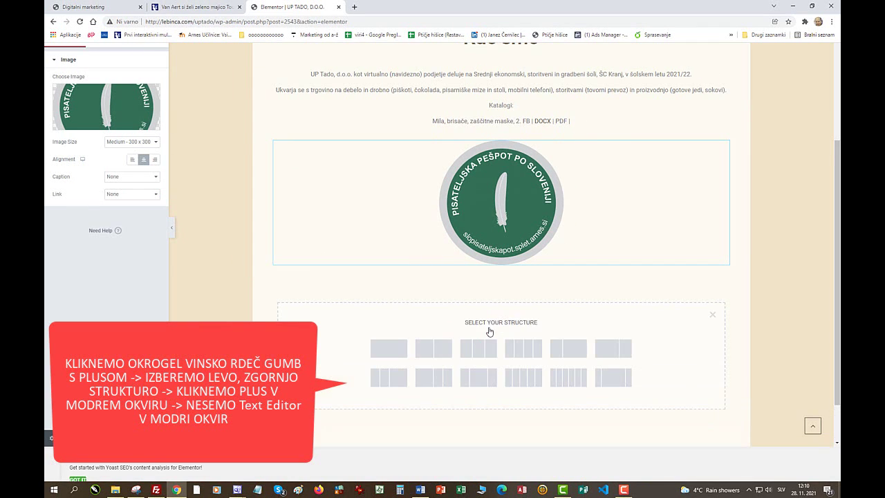
left_click(407, 346)
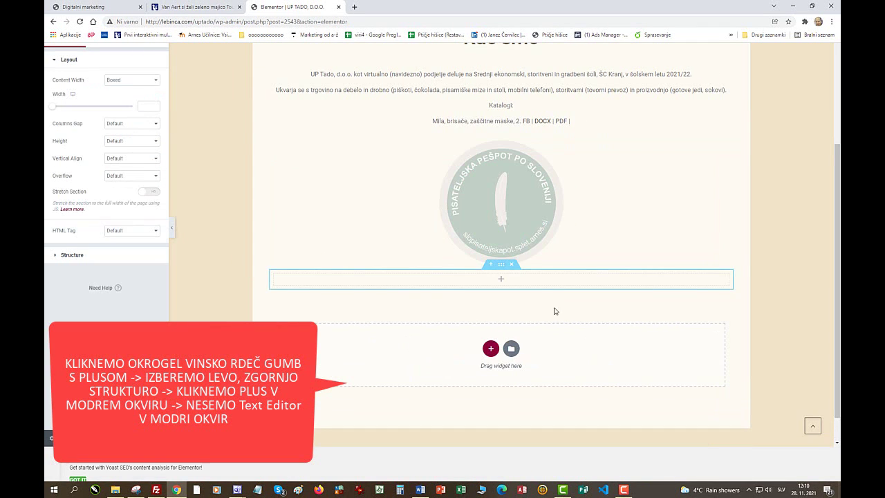
left_click(490, 347)
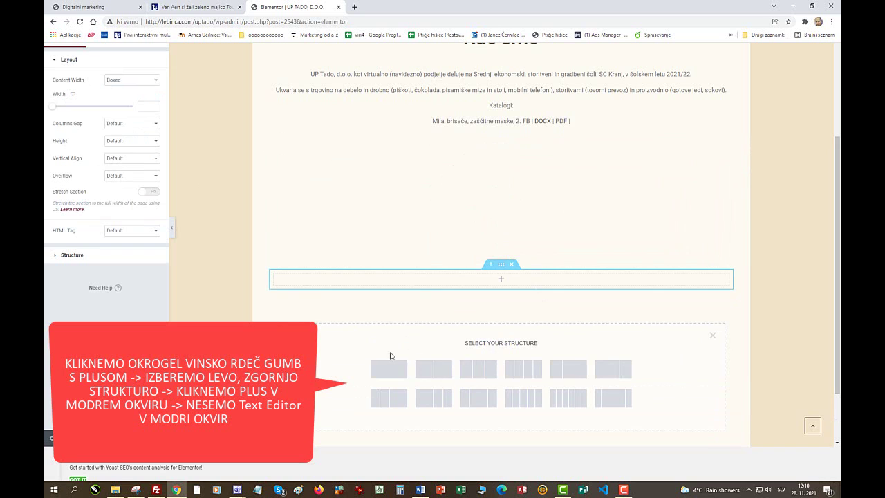
left_click(391, 369)
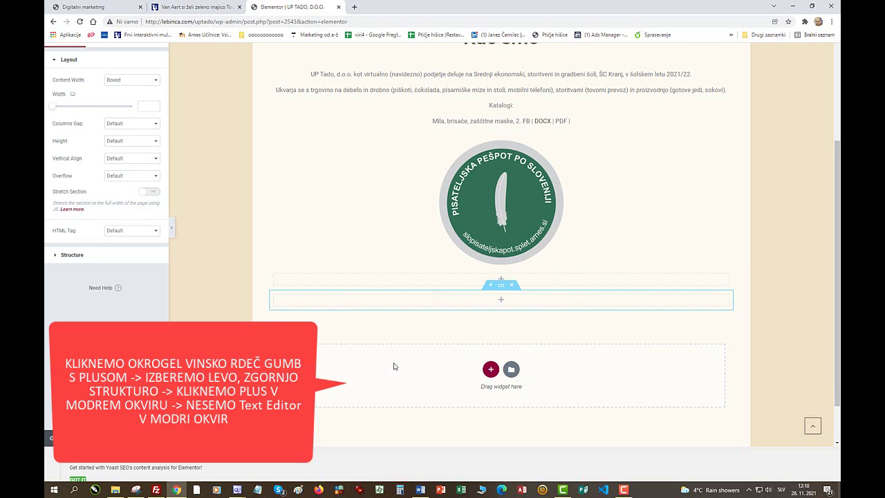
left_click(502, 302)
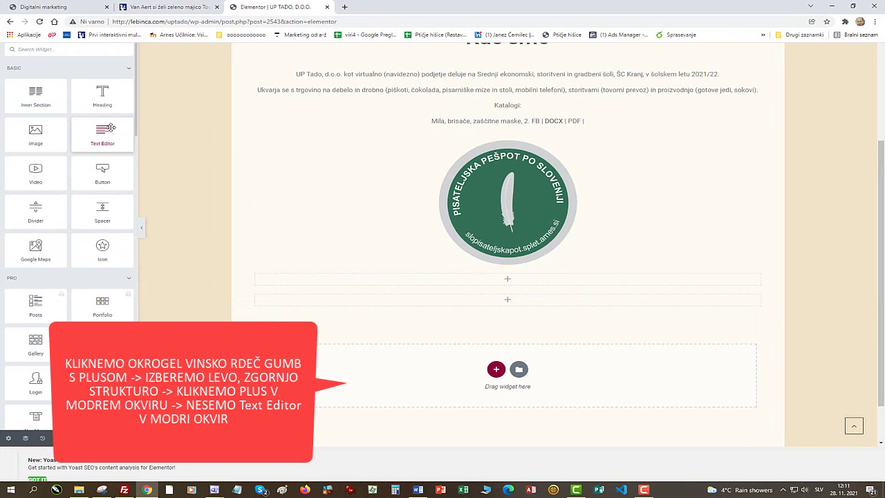
left_click_drag(136, 135, 495, 369)
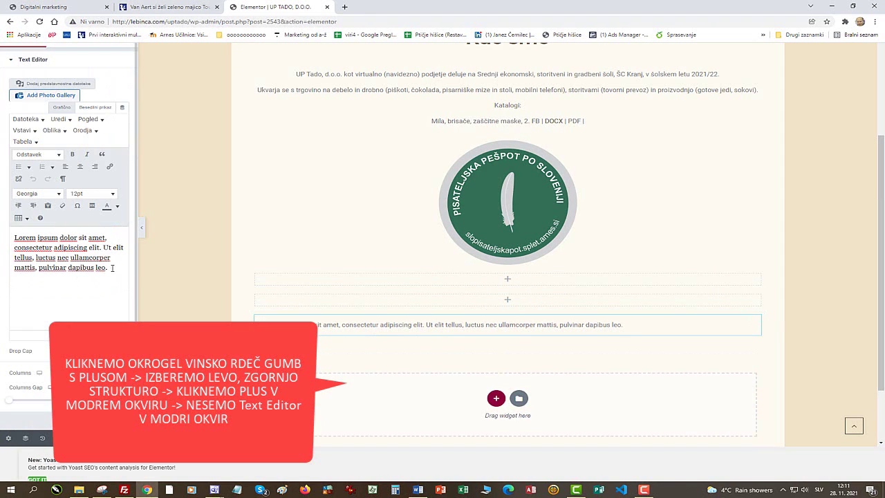
Replace the placeholder text with a centred "Sponzor:" and move its section directly above the logo.
left_click_drag(108, 264, 14, 237)
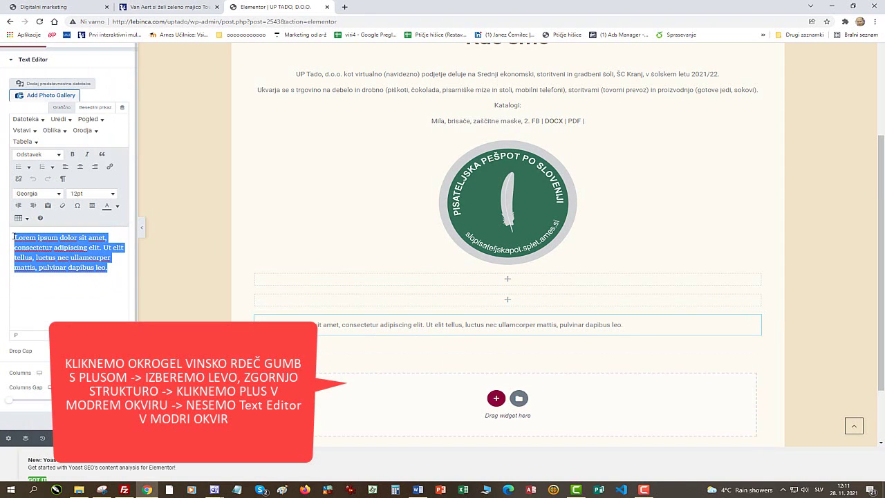
type("Sponzor:")
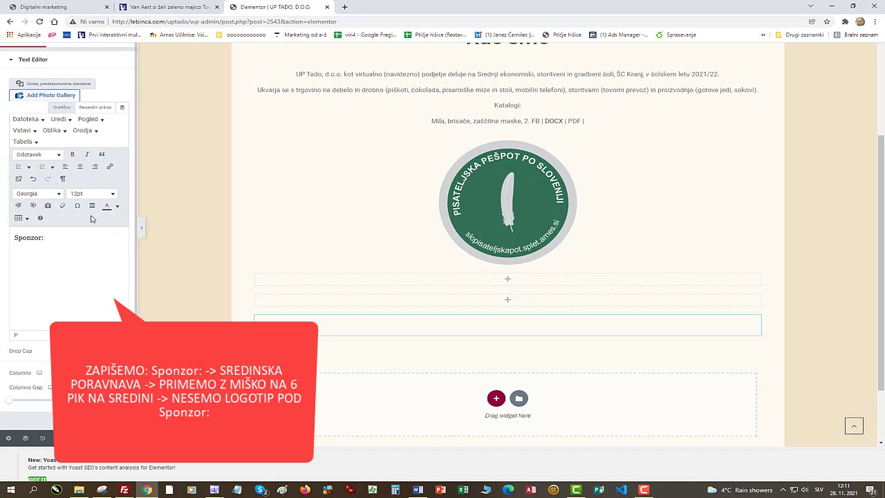
left_click(81, 166)
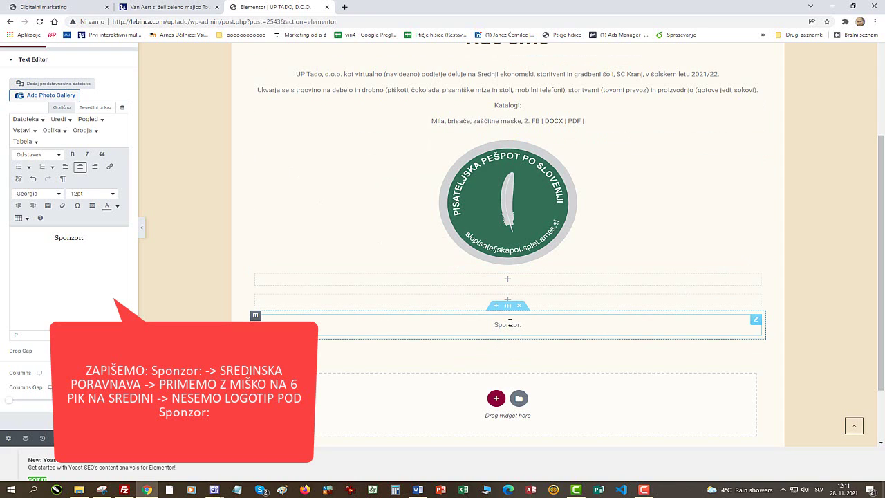
left_click_drag(508, 312, 509, 159)
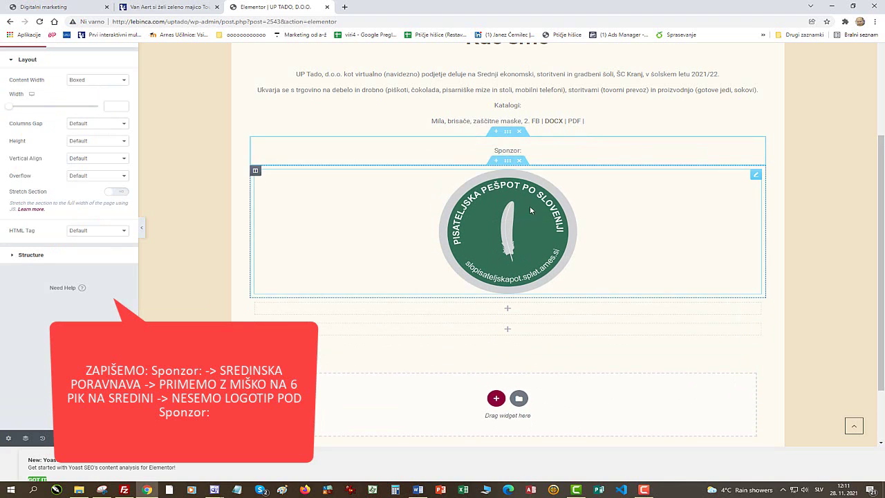